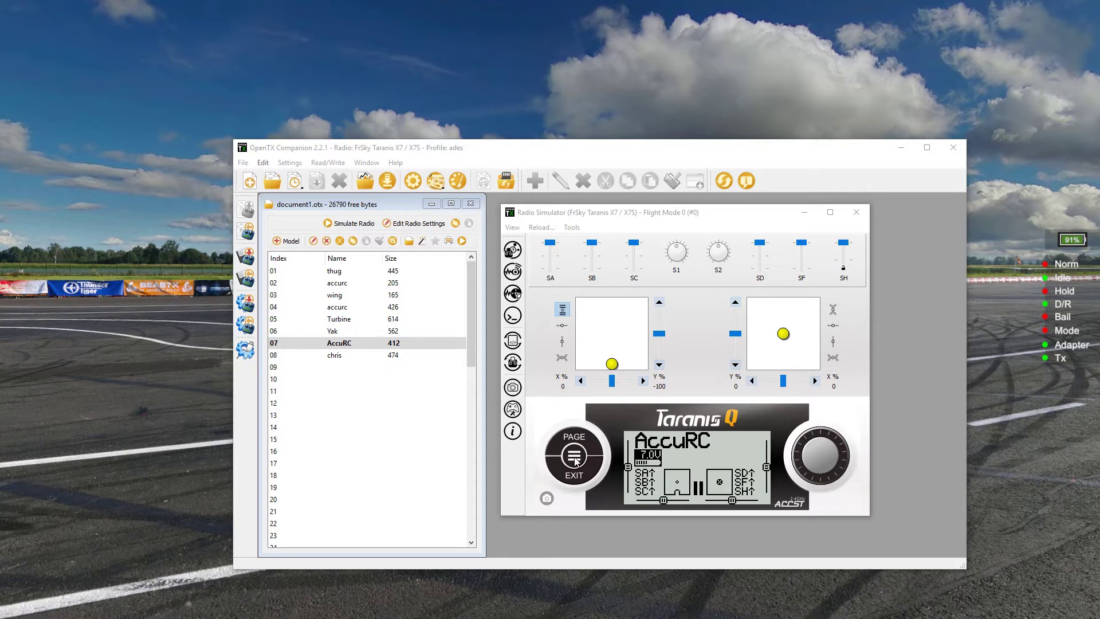
# Page through the AccuRC model's menus in the radio simulator and examine its Inputs and Mixer assignments.
pyautogui.click(574, 461)
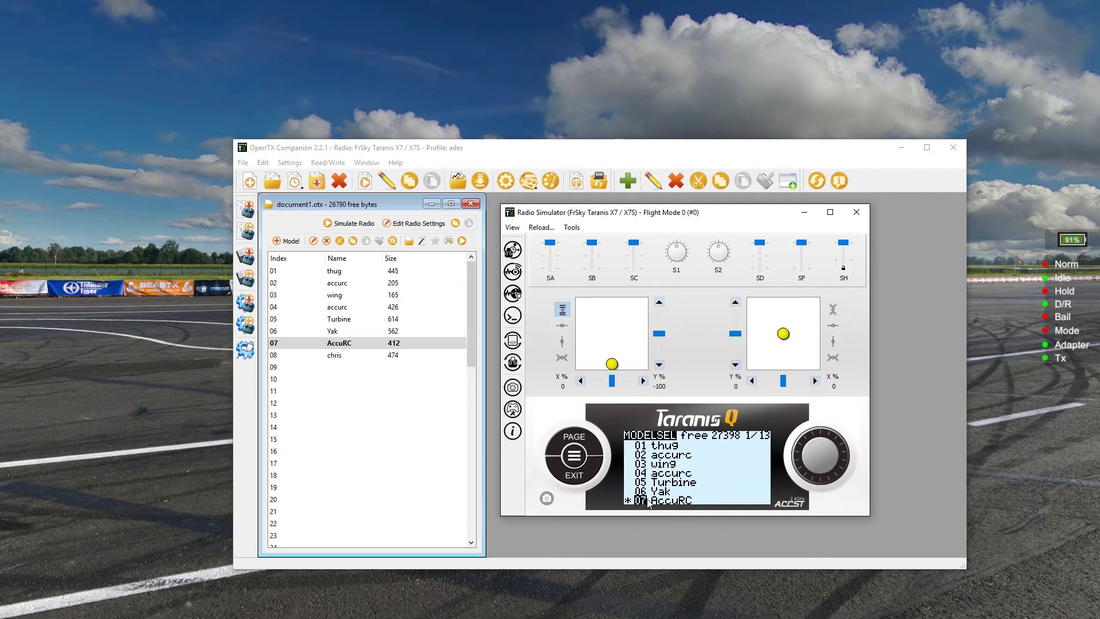
pyautogui.click(573, 437)
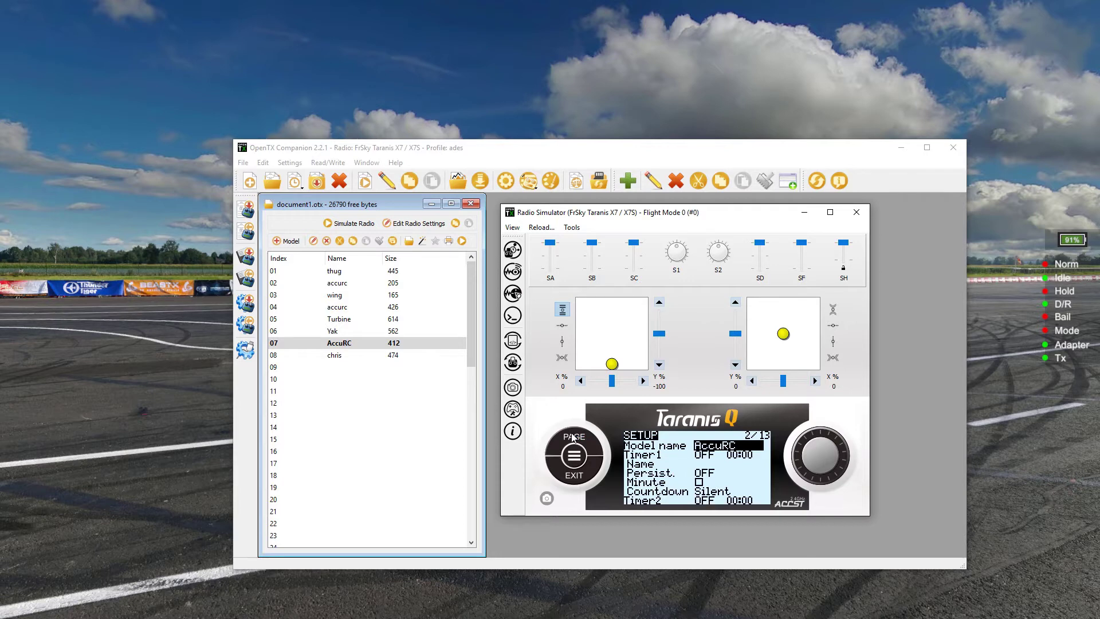
pyautogui.click(573, 437)
pyautogui.click(572, 437)
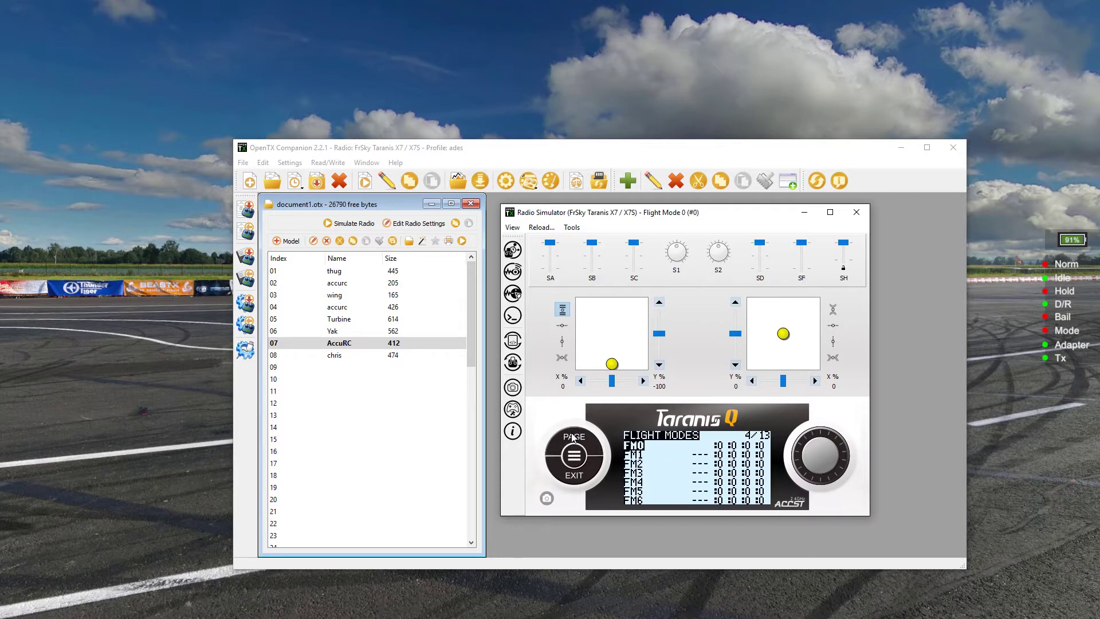
pyautogui.click(573, 437)
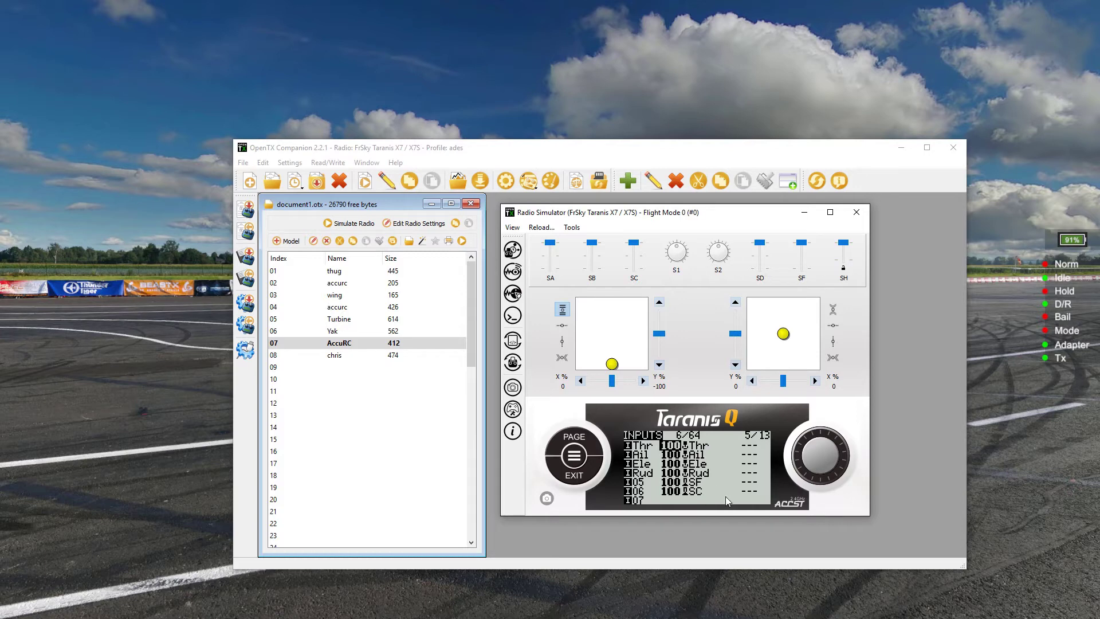
pyautogui.click(579, 443)
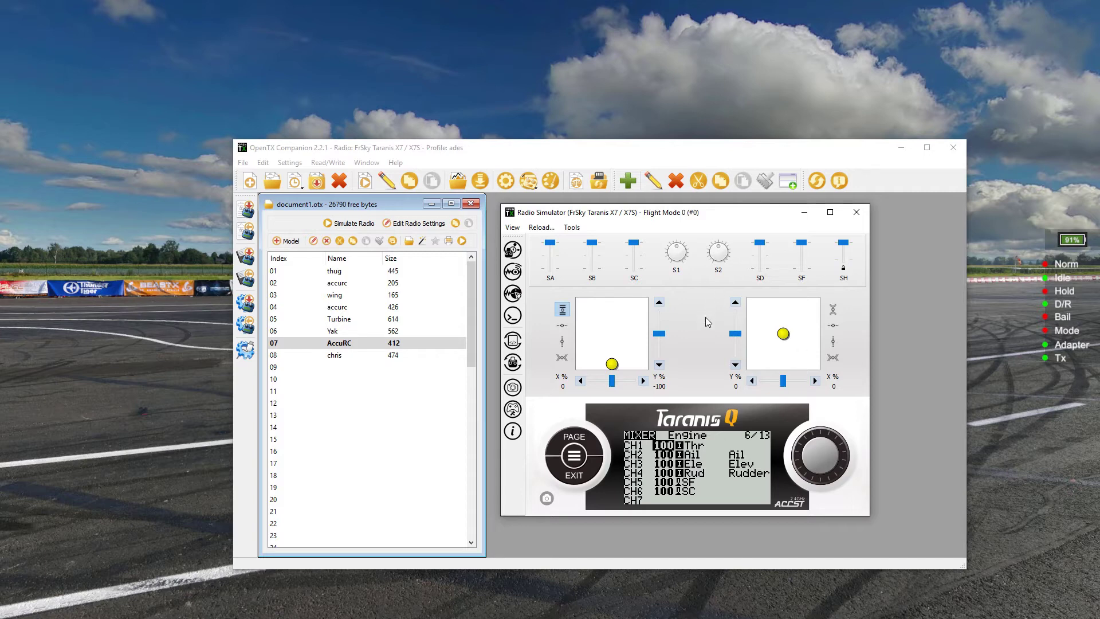
pyautogui.click(574, 455)
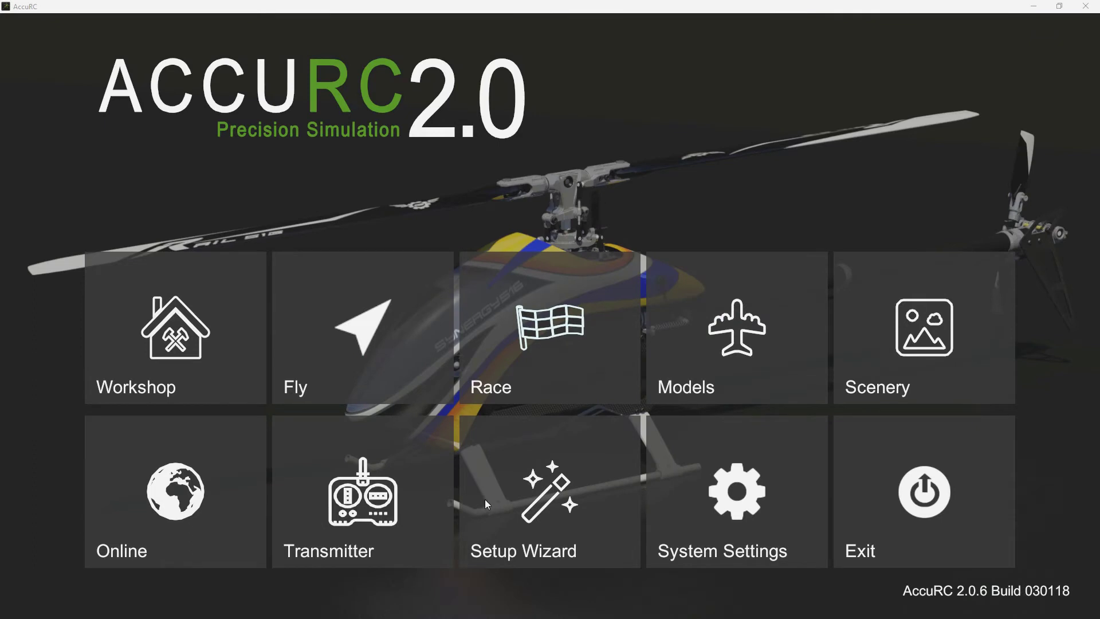
# Switch to AccuRC and check the transmitter's device settings, including the devices available for selection.
pyautogui.click(368, 496)
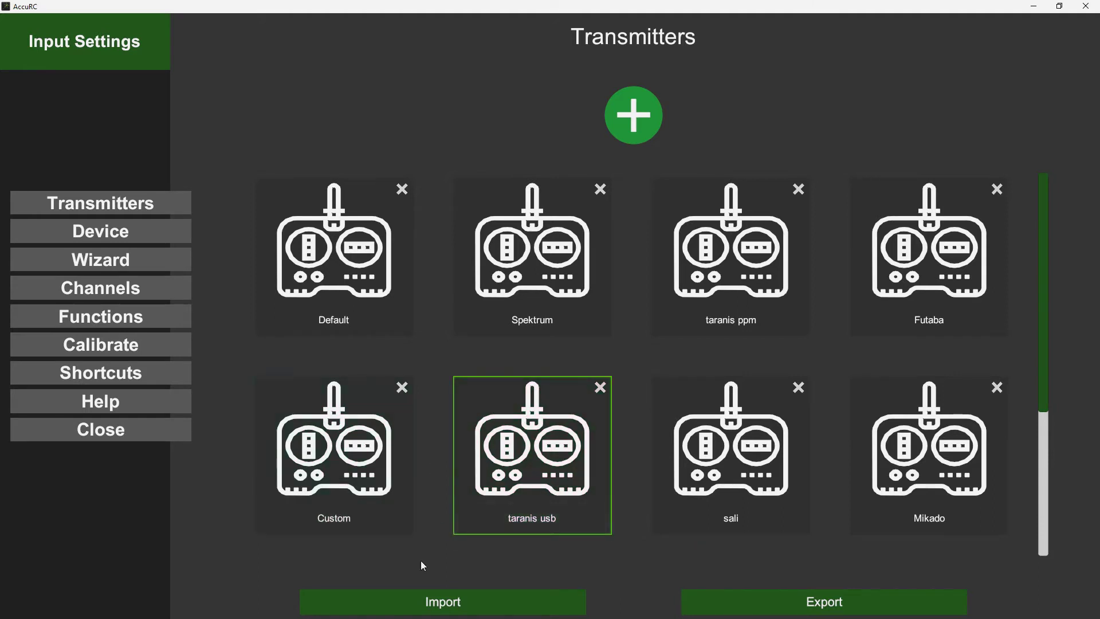
pyautogui.click(97, 233)
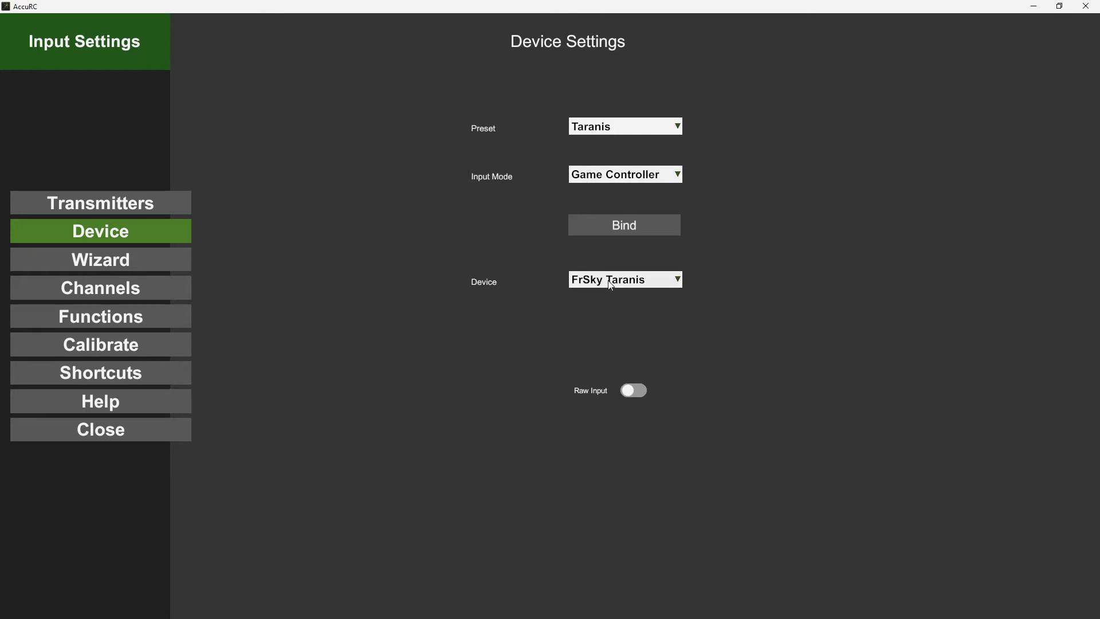
pyautogui.click(628, 283)
pyautogui.click(628, 282)
pyautogui.click(627, 280)
pyautogui.press('Escape')
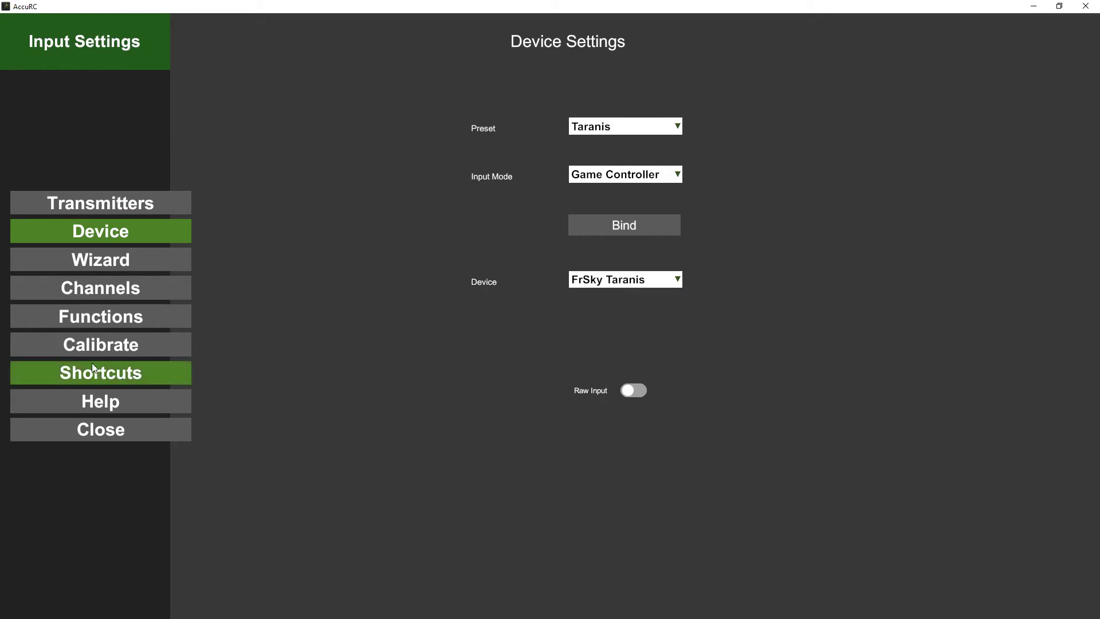
# Open the transmitter's device calibration and examine the FrSky Taranis Joystick's axis test and calibration settings.
pyautogui.click(101, 344)
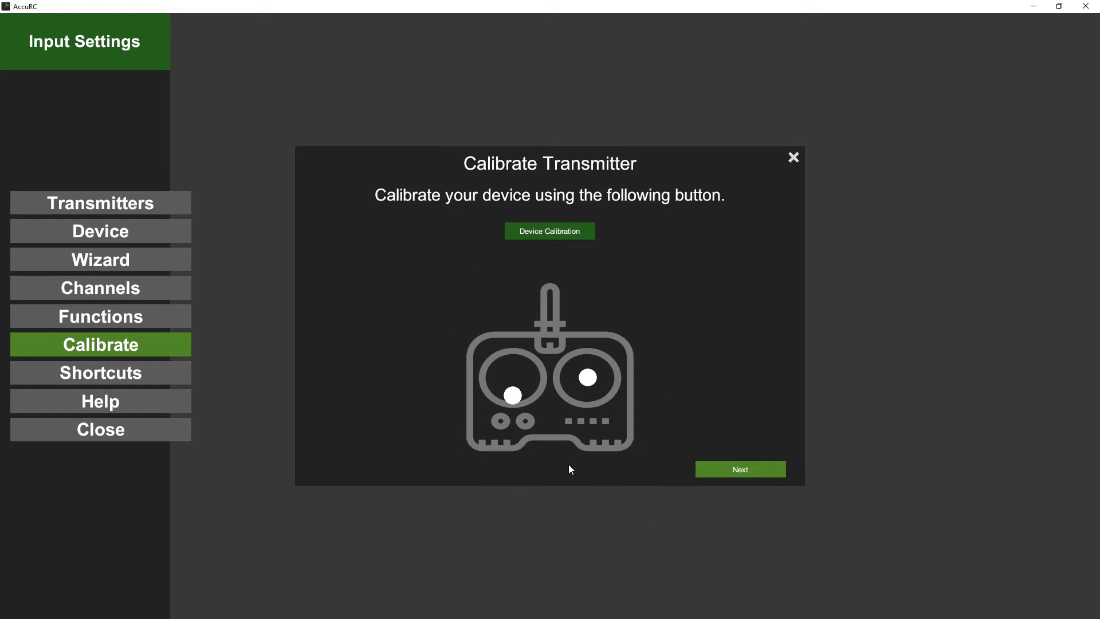
pyautogui.click(537, 233)
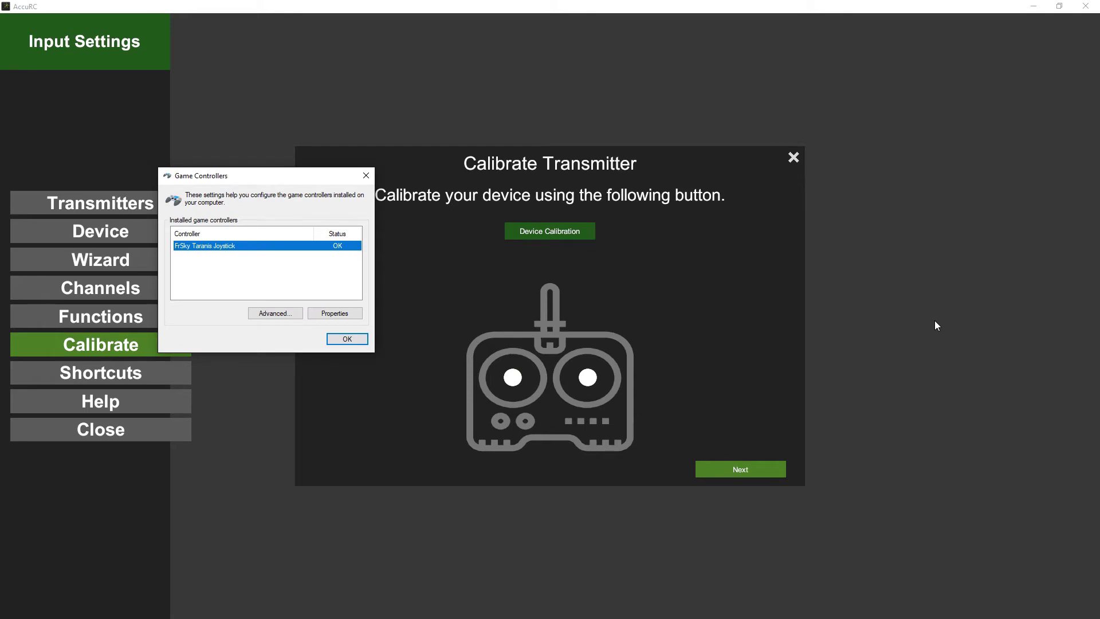
pyautogui.hotkey('alt', 'p')
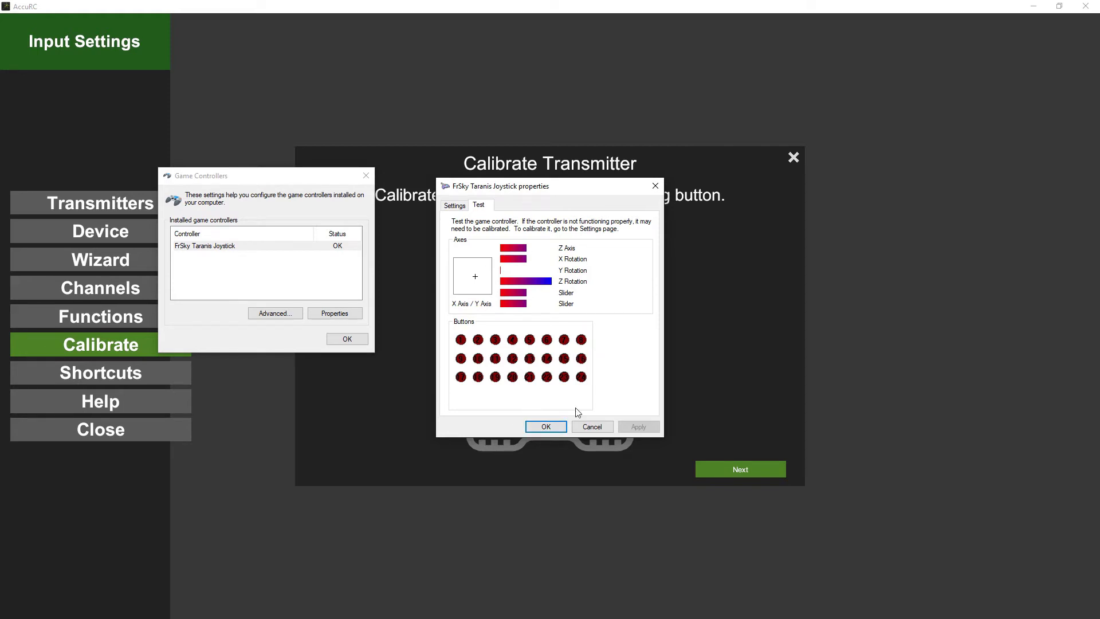
pyautogui.click(546, 427)
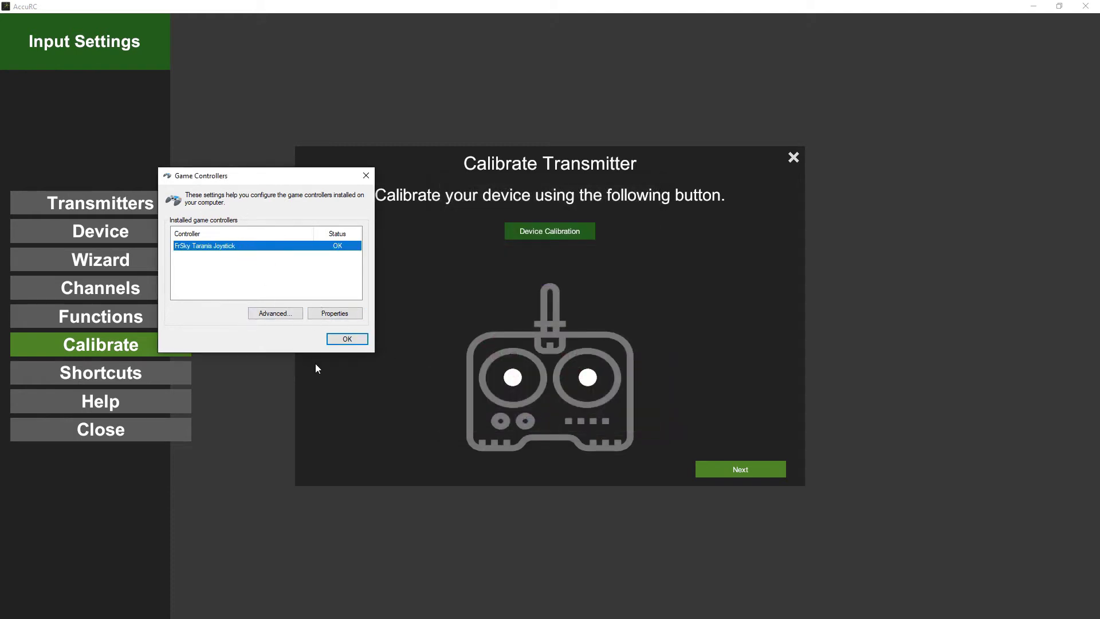
pyautogui.click(335, 313)
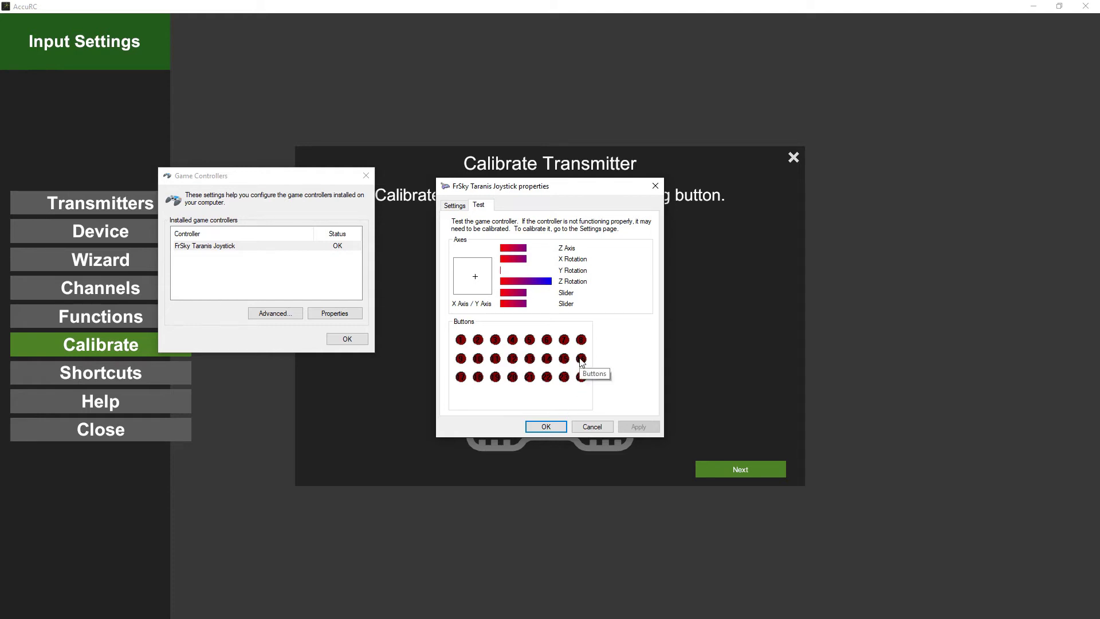
pyautogui.click(455, 205)
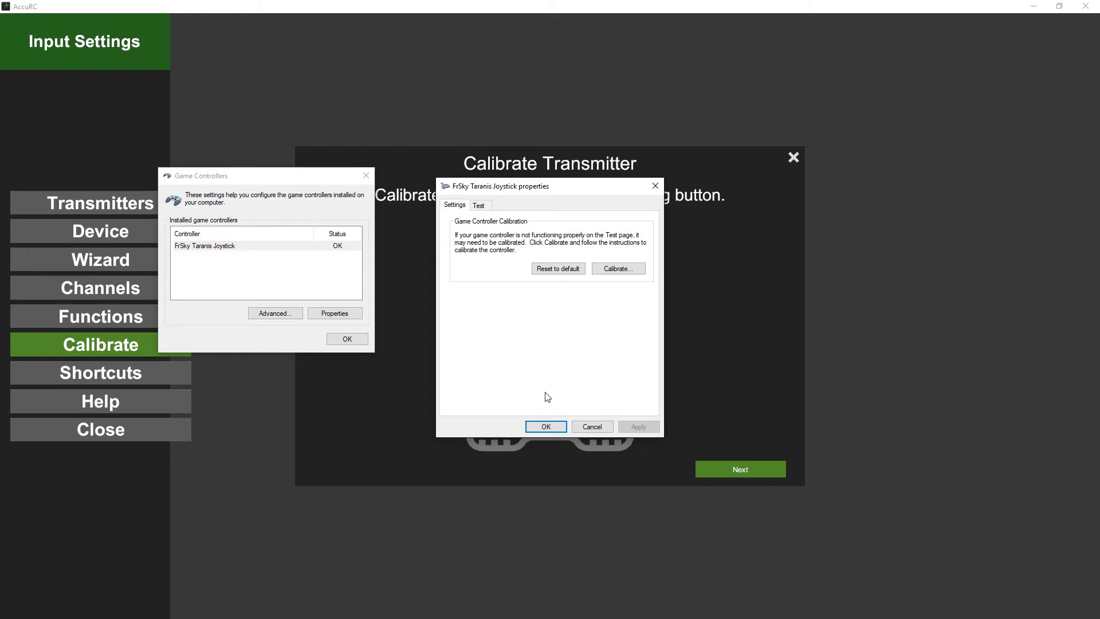
pyautogui.click(593, 426)
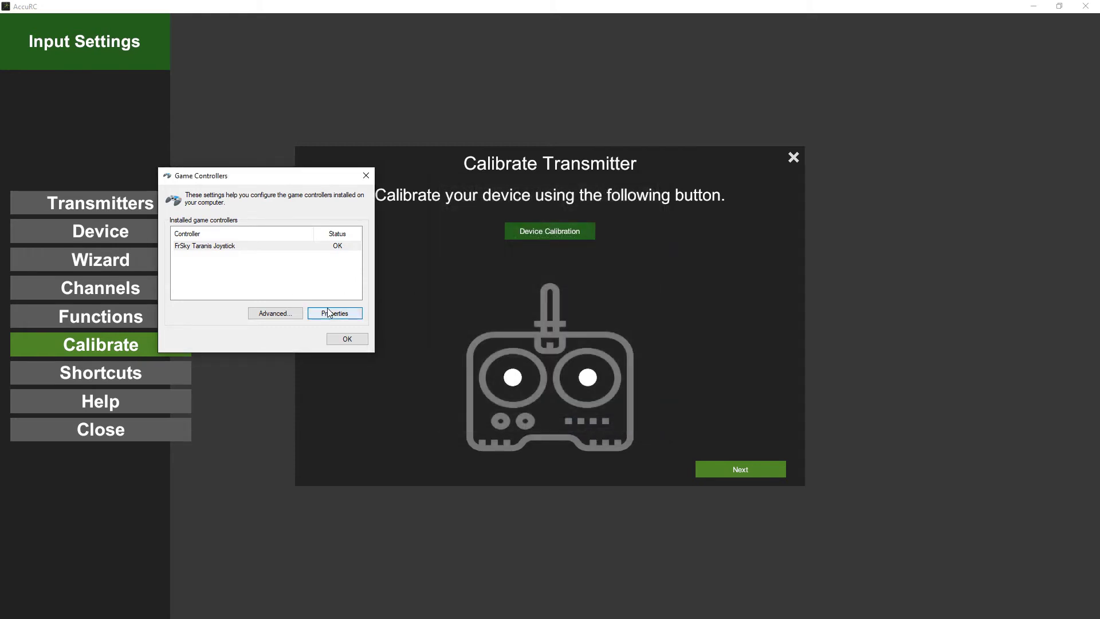
# View the start of the FrSky Taranis Joystick's calibration wizard, cancel it, and close the game controller settings.
pyautogui.click(307, 247)
pyautogui.click(334, 314)
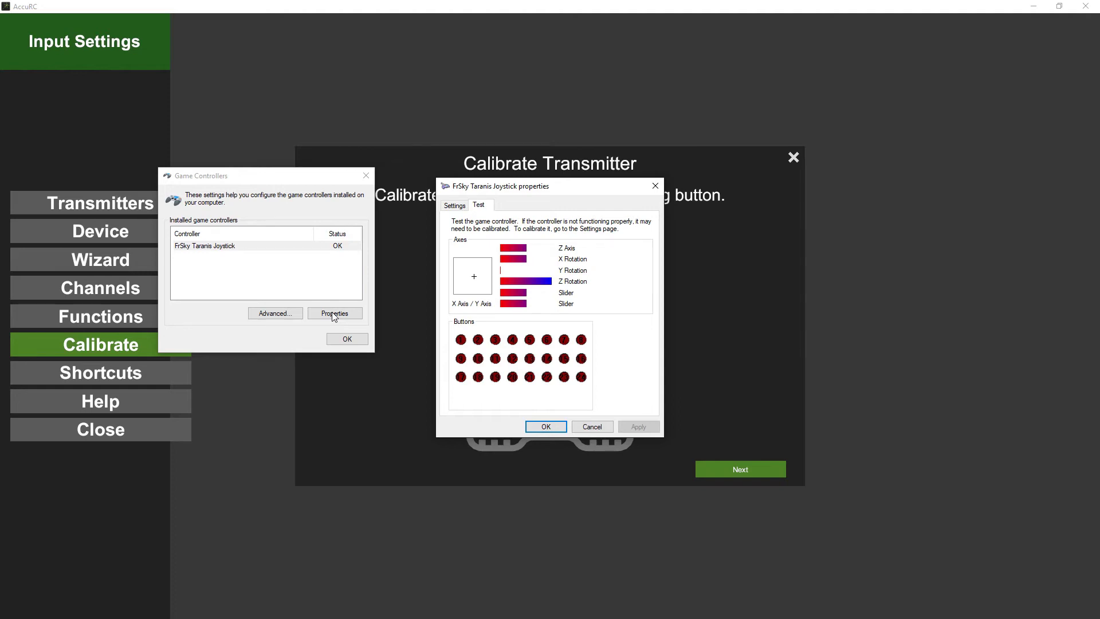
pyautogui.click(452, 206)
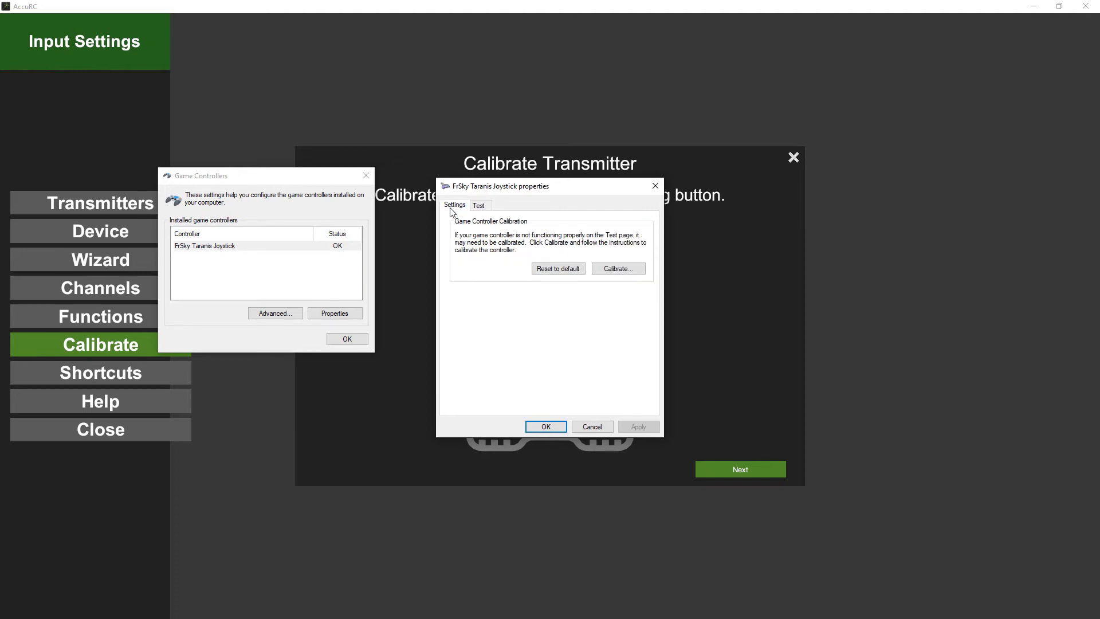
pyautogui.click(628, 272)
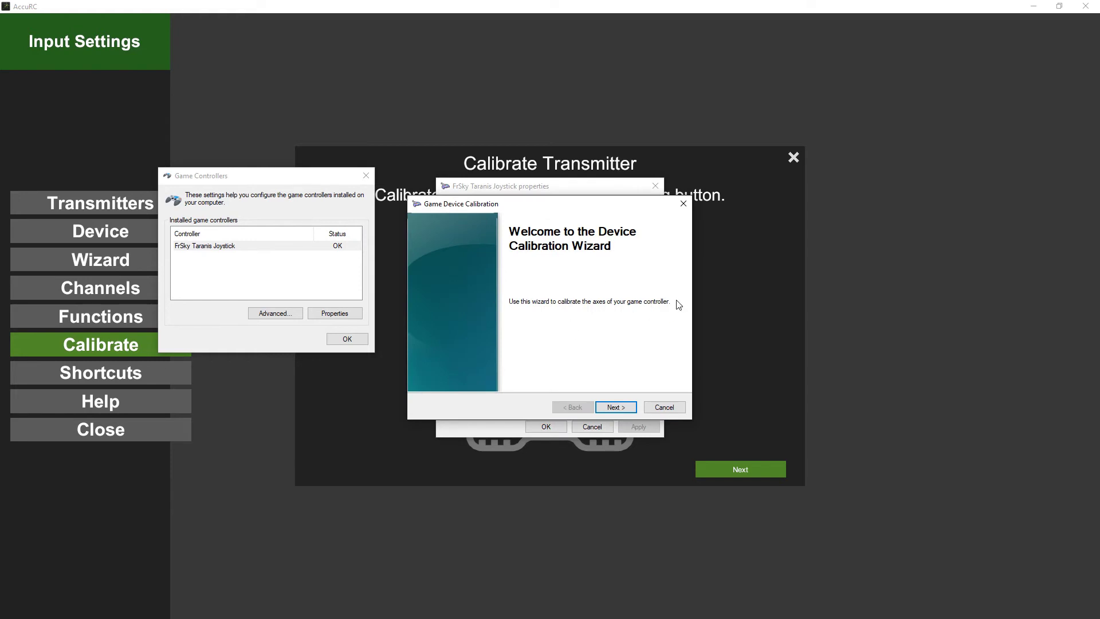
pyautogui.click(664, 407)
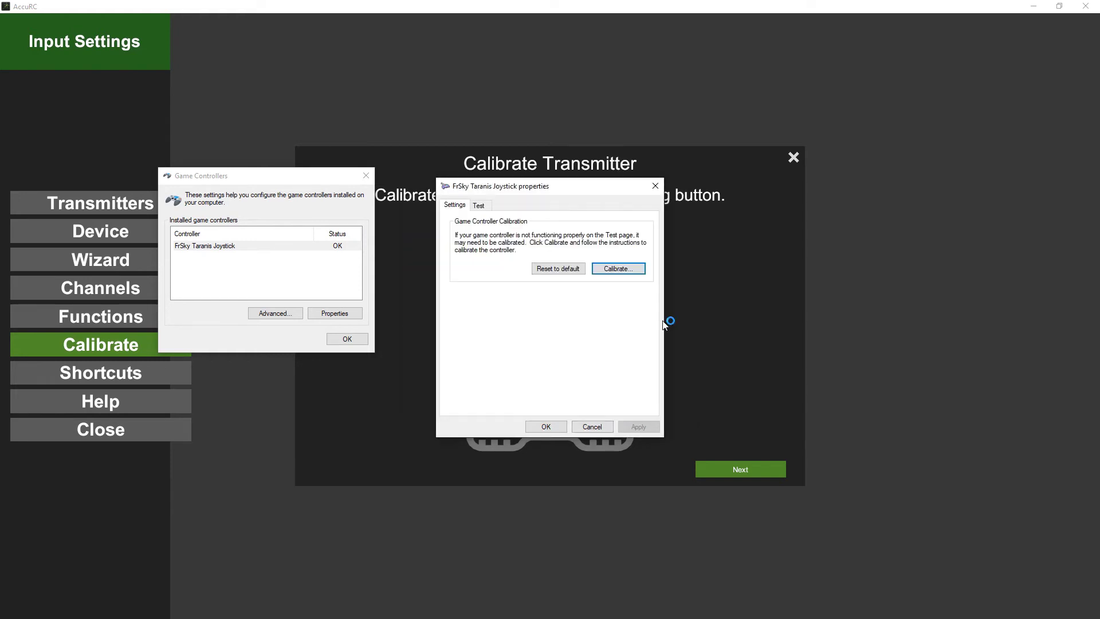
pyautogui.click(592, 427)
pyautogui.click(349, 340)
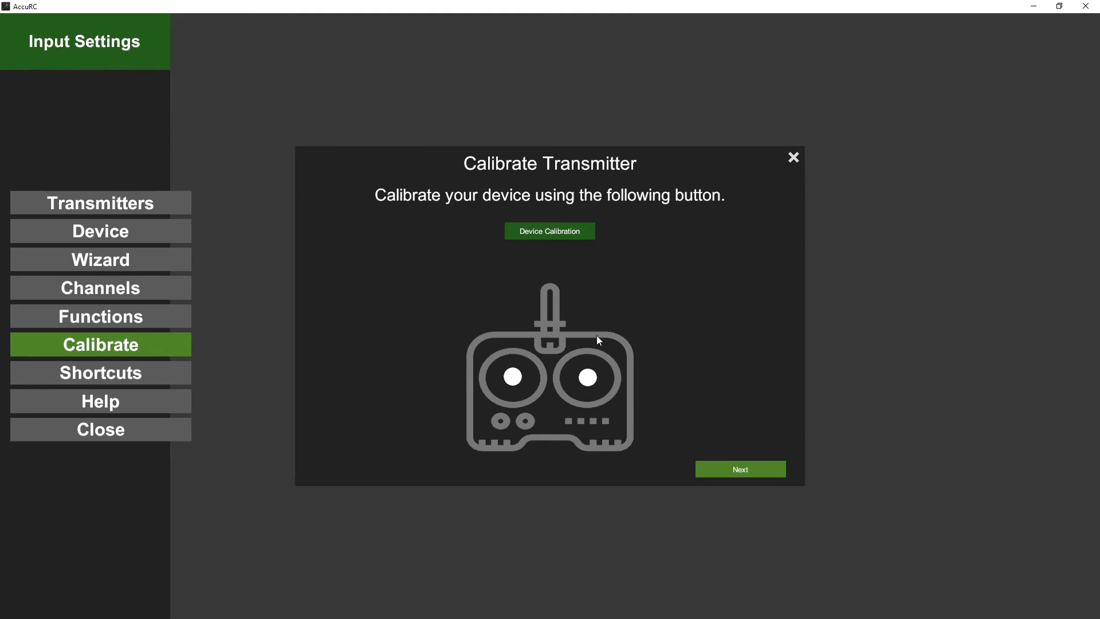
# Calibrate the transmitter's stick centres and full stick and switch travel in AccuRC, and finish the calibration.
pyautogui.click(742, 469)
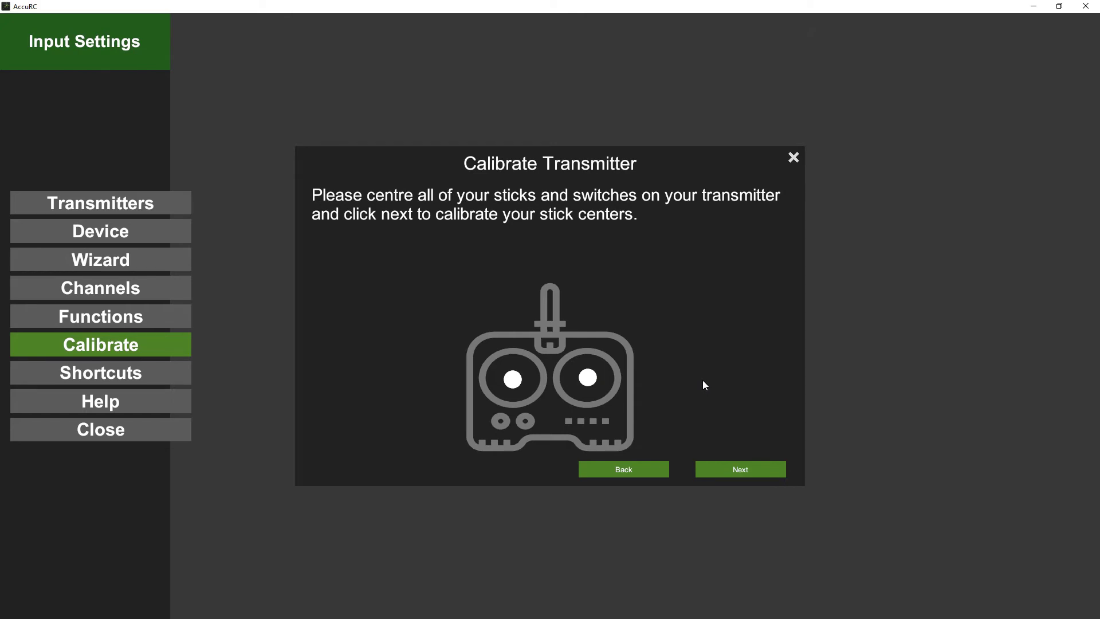
pyautogui.click(731, 471)
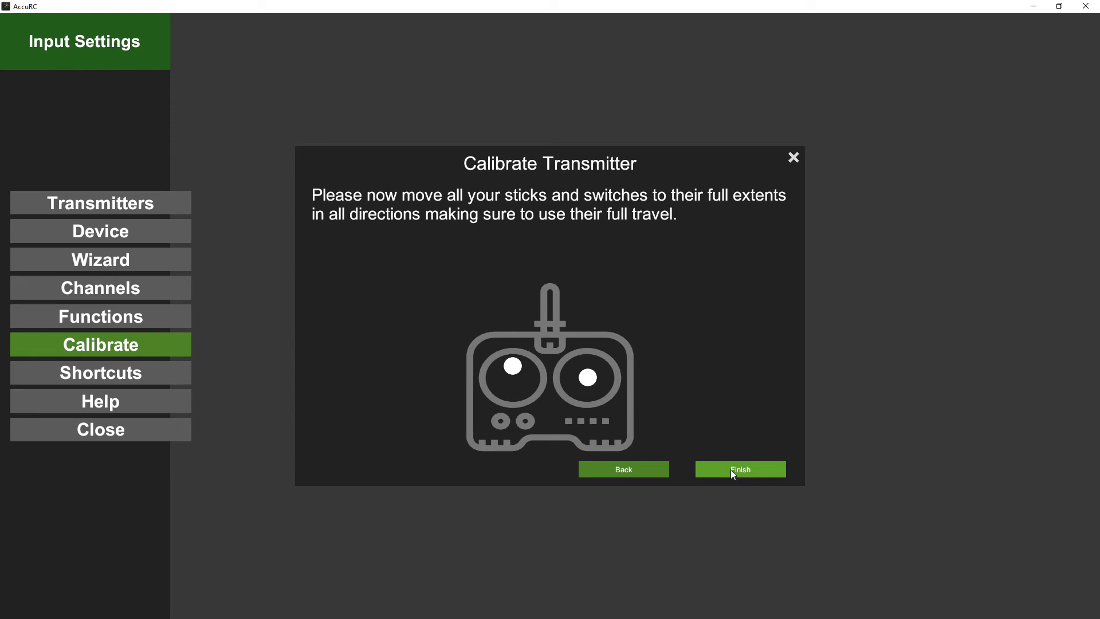
pyautogui.click(730, 469)
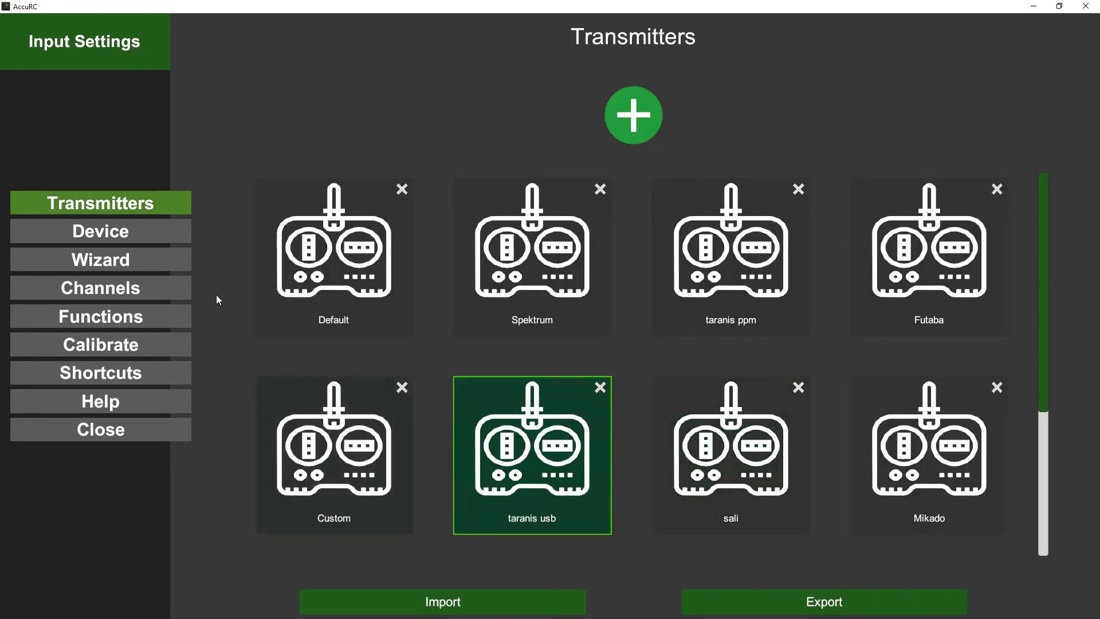
# Review the helicopter's channel assignments and extend the upper end of the RPM 1 function's range slightly.
pyautogui.click(109, 290)
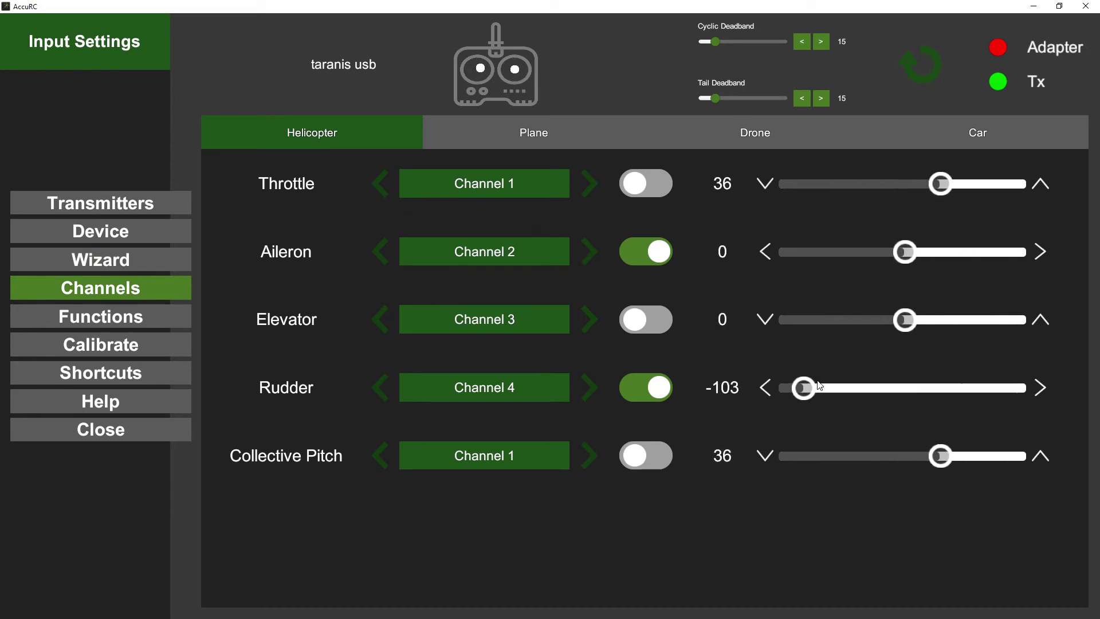
pyautogui.click(153, 317)
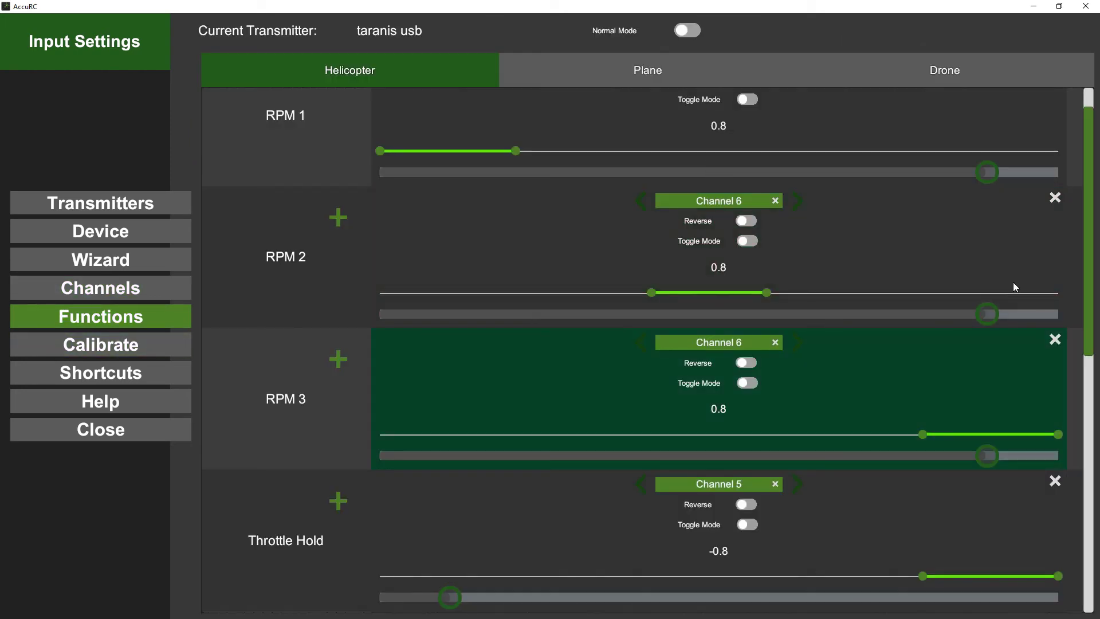
pyautogui.scroll(2, 982, 312)
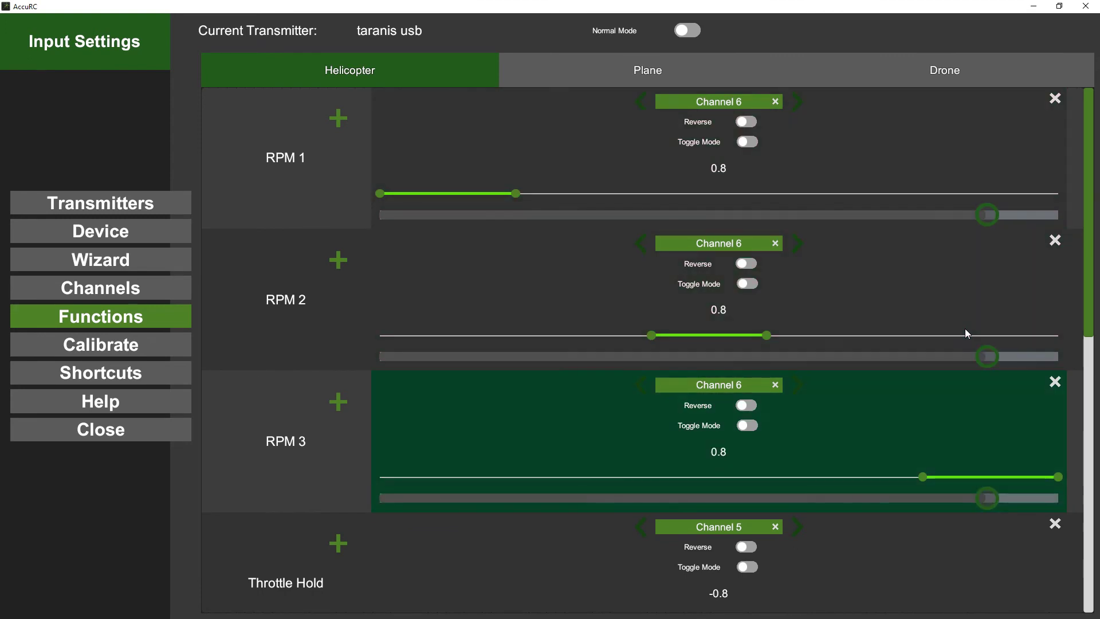
pyautogui.scroll(-1, 843, 344)
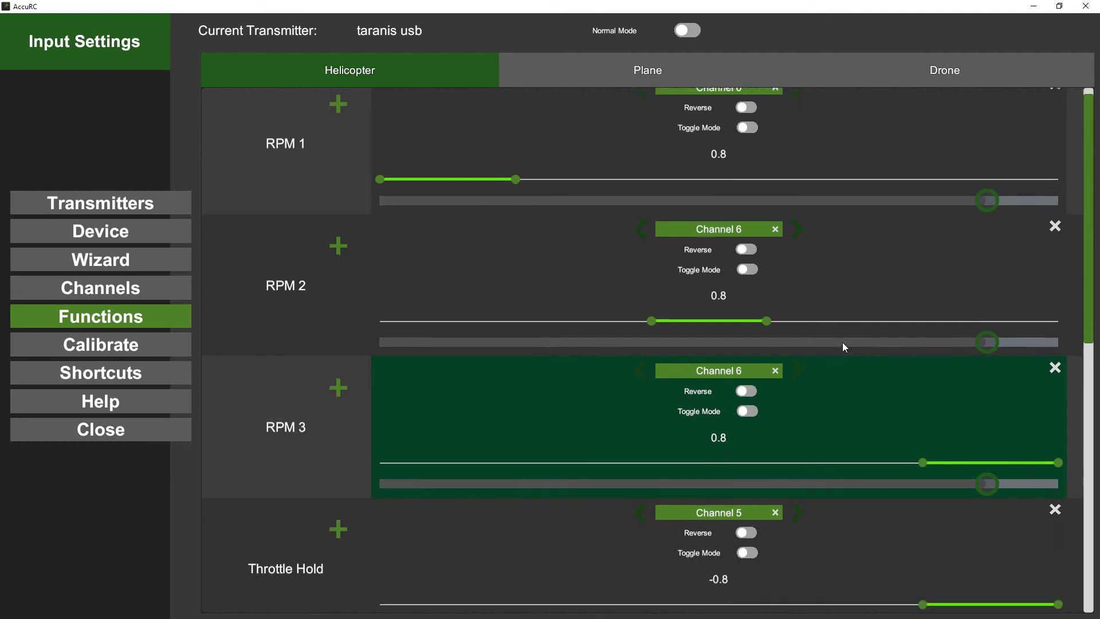
pyautogui.scroll(1, 829, 343)
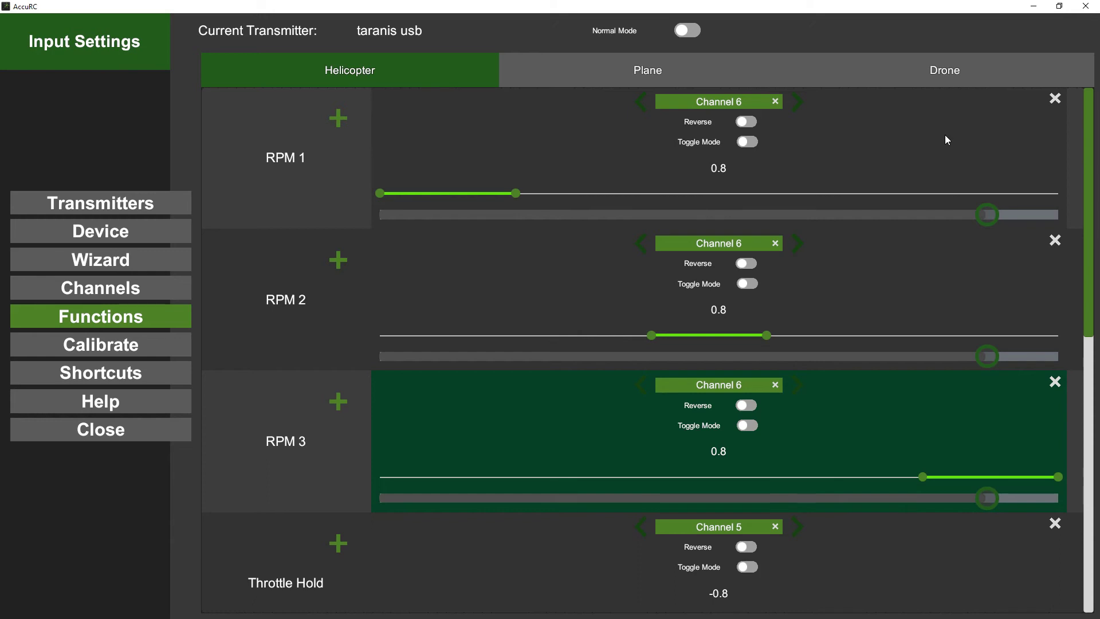
pyautogui.moveTo(515, 194); pyautogui.dragTo(552, 195)
# Try reversing the helicopter's Throttle Hold function and switch the reversal off again.
pyautogui.scroll(-1, 603, 231)
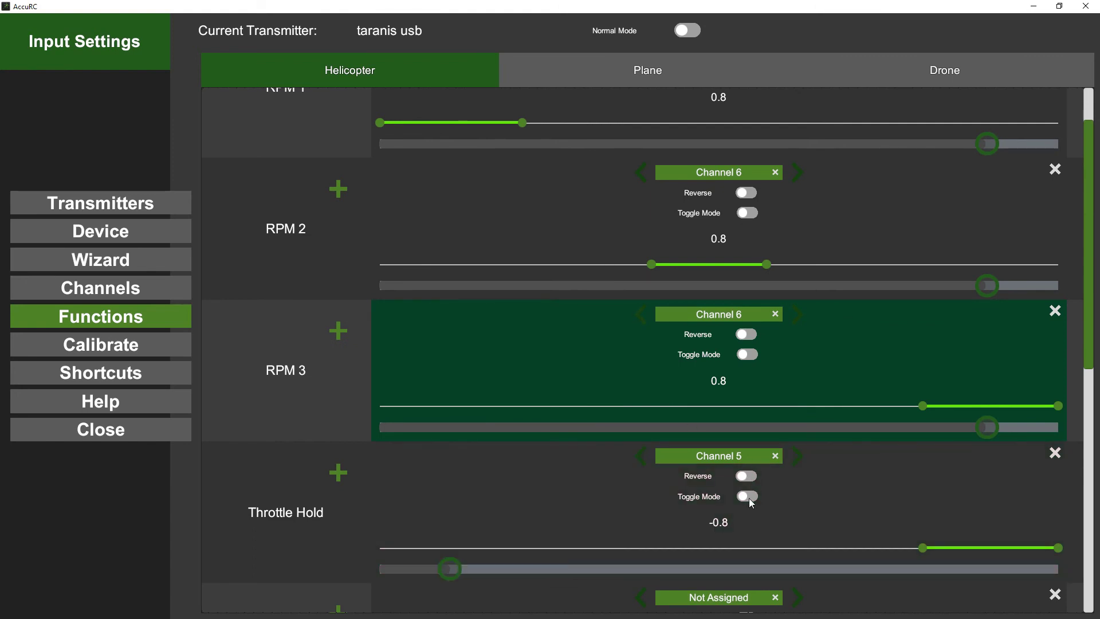
pyautogui.click(746, 476)
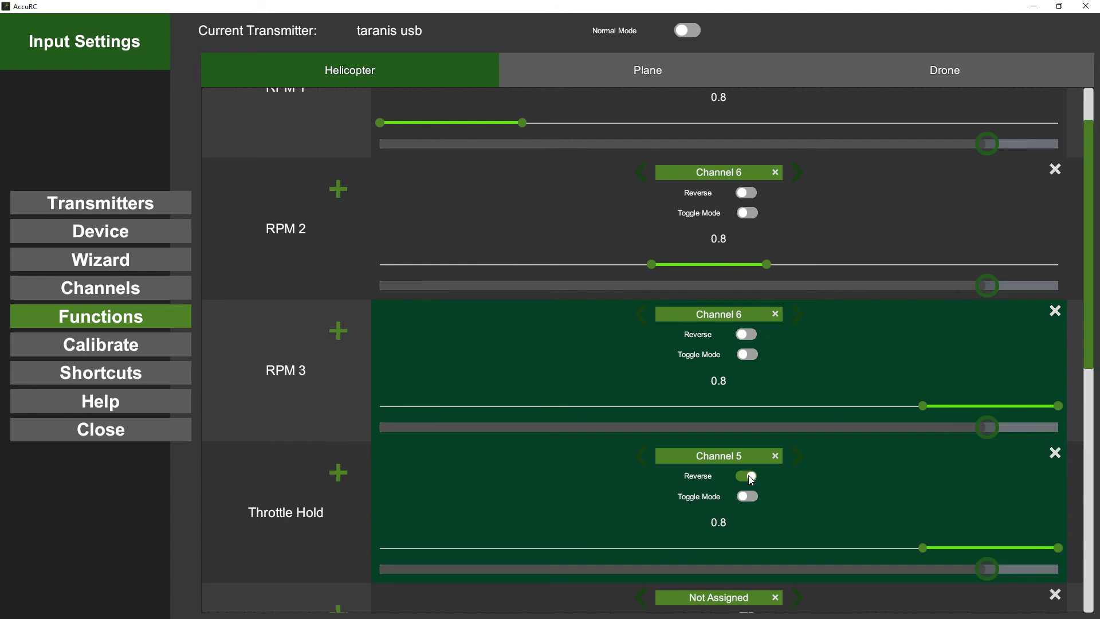
pyautogui.click(748, 476)
pyautogui.click(748, 476)
pyautogui.click(748, 476)
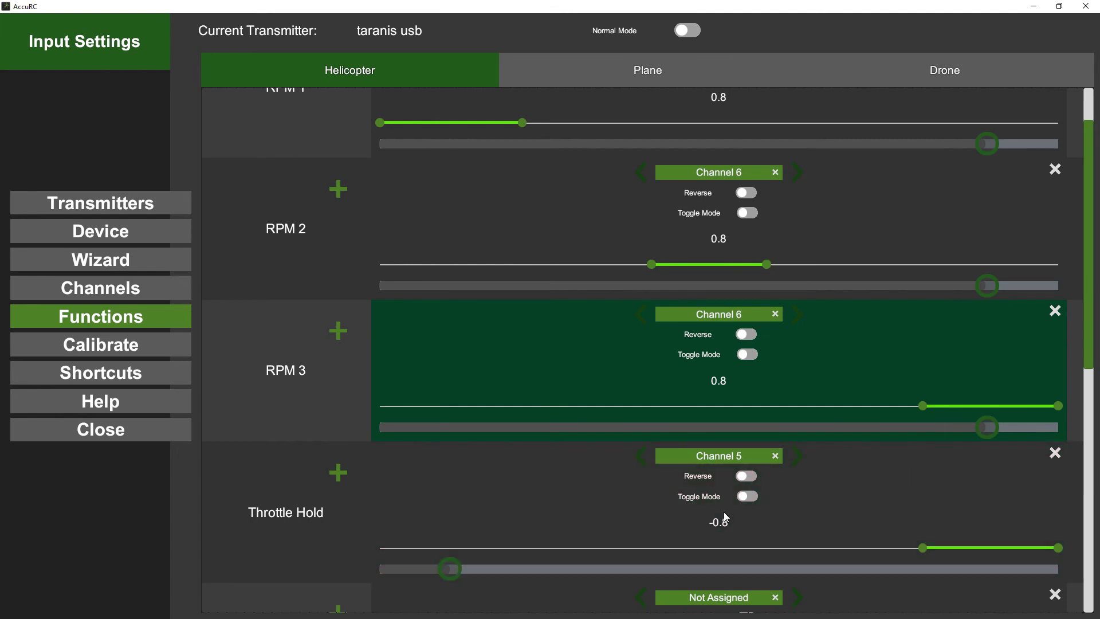
# Turn on Toggle Mode for the Throttle Hold function and look over the remaining helicopter functions.
pyautogui.click(749, 497)
pyautogui.scroll(-2, 693, 407)
pyautogui.scroll(-9, 706, 411)
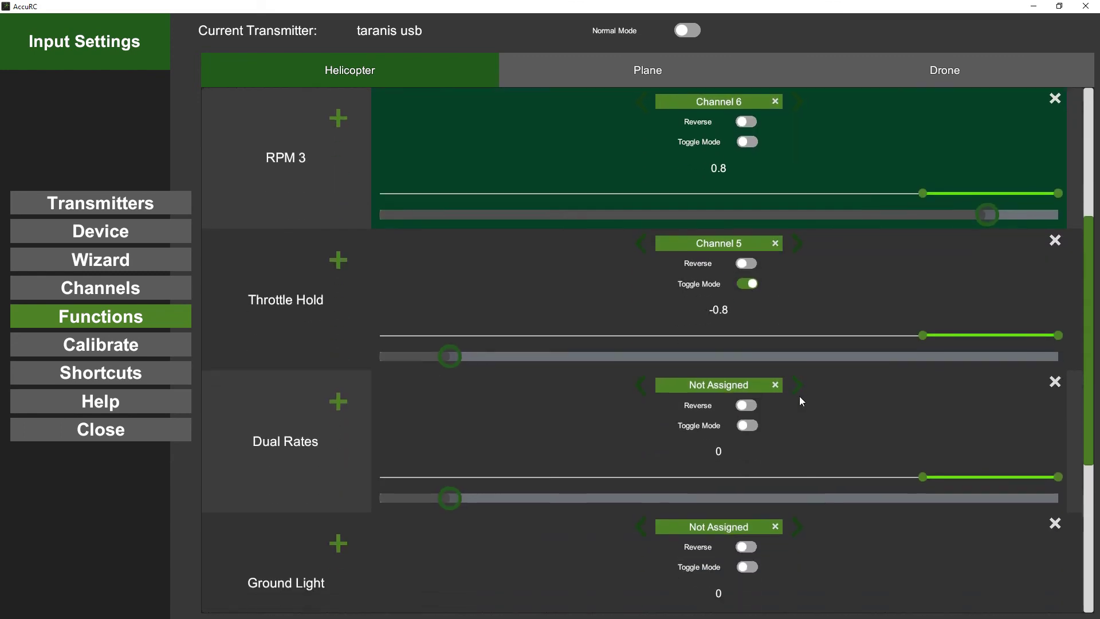
pyautogui.scroll(10, 769, 406)
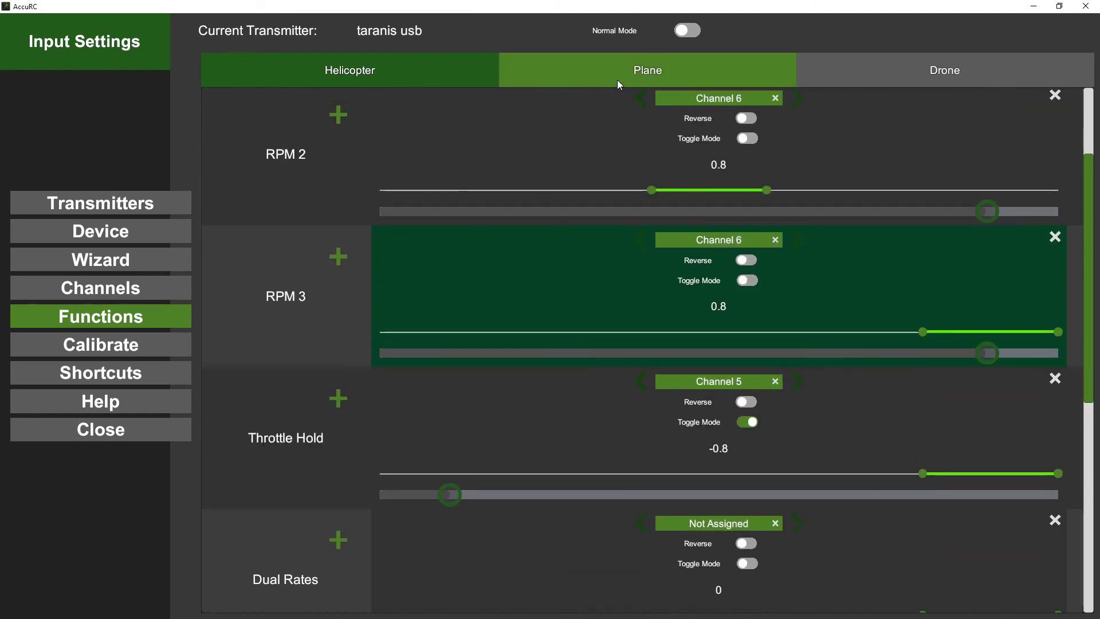
# Review the plane and drone functions, and the channel assignments for plane, drone, car and helicopter.
pyautogui.click(627, 75)
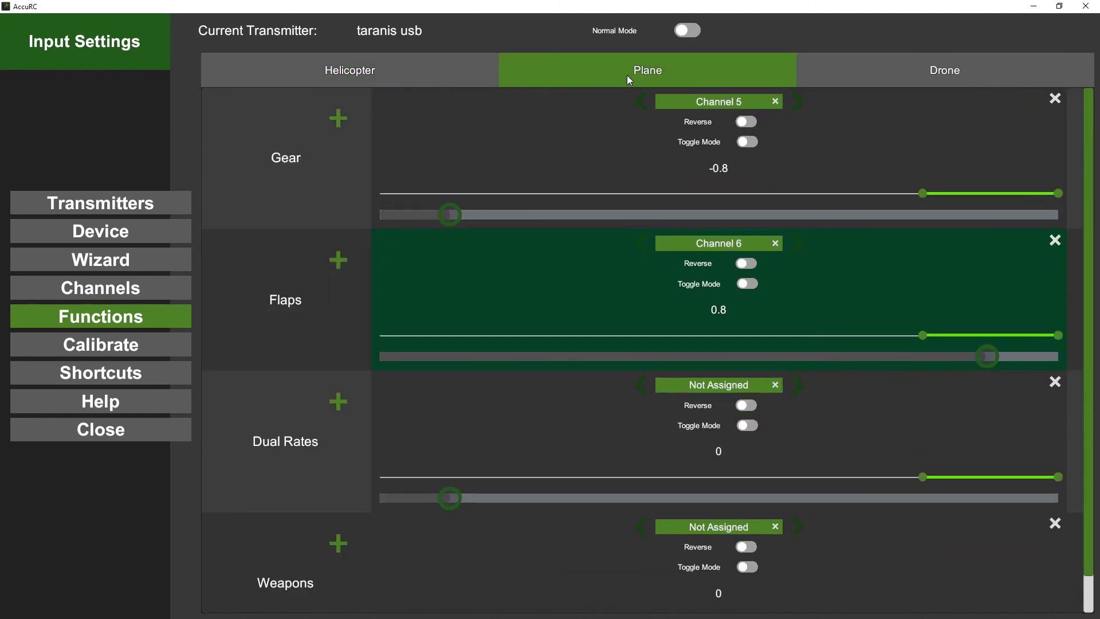
pyautogui.click(880, 74)
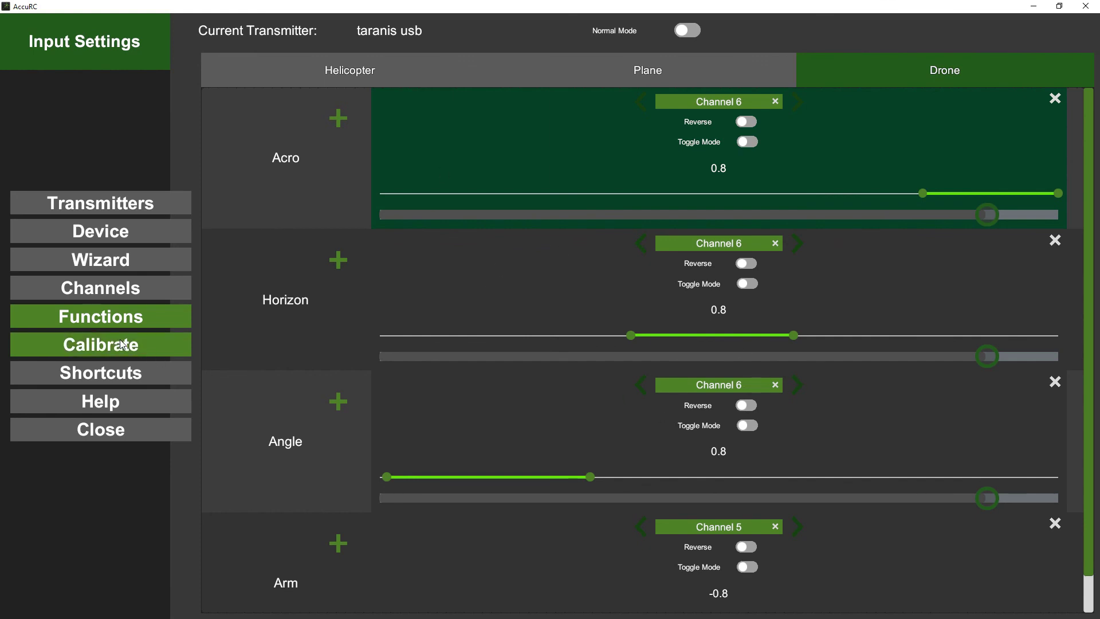
pyautogui.click(95, 293)
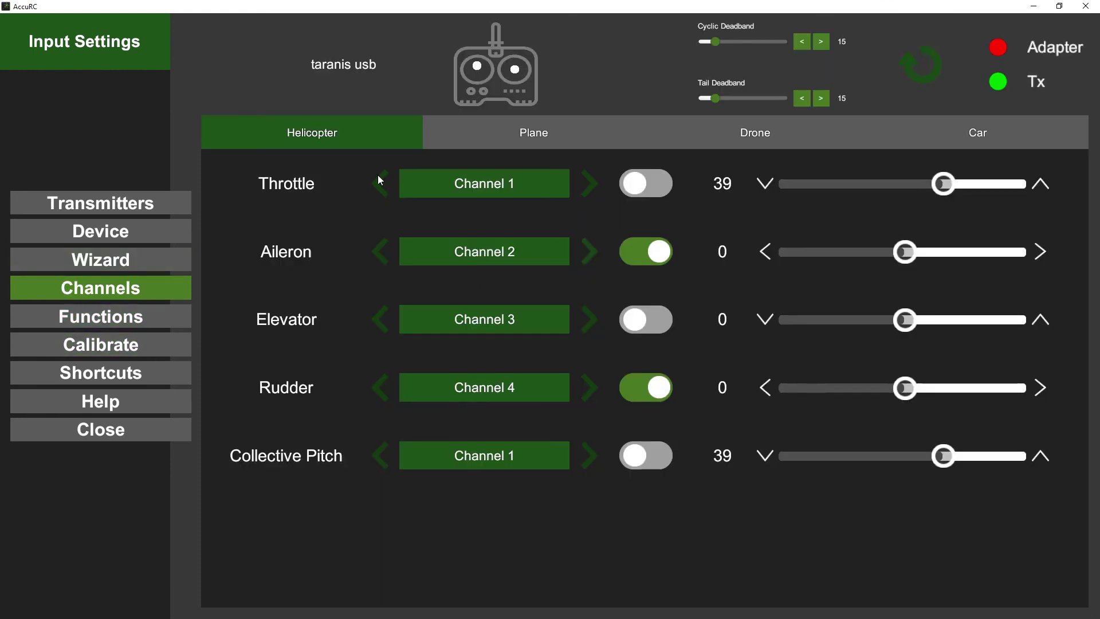
pyautogui.click(521, 142)
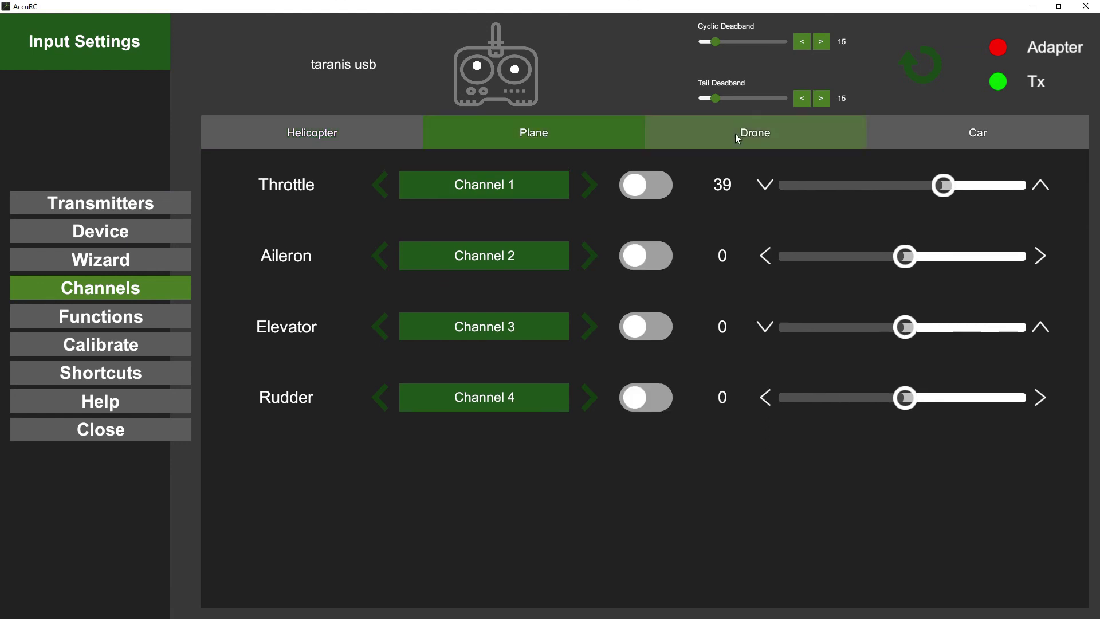
pyautogui.click(742, 133)
pyautogui.click(939, 139)
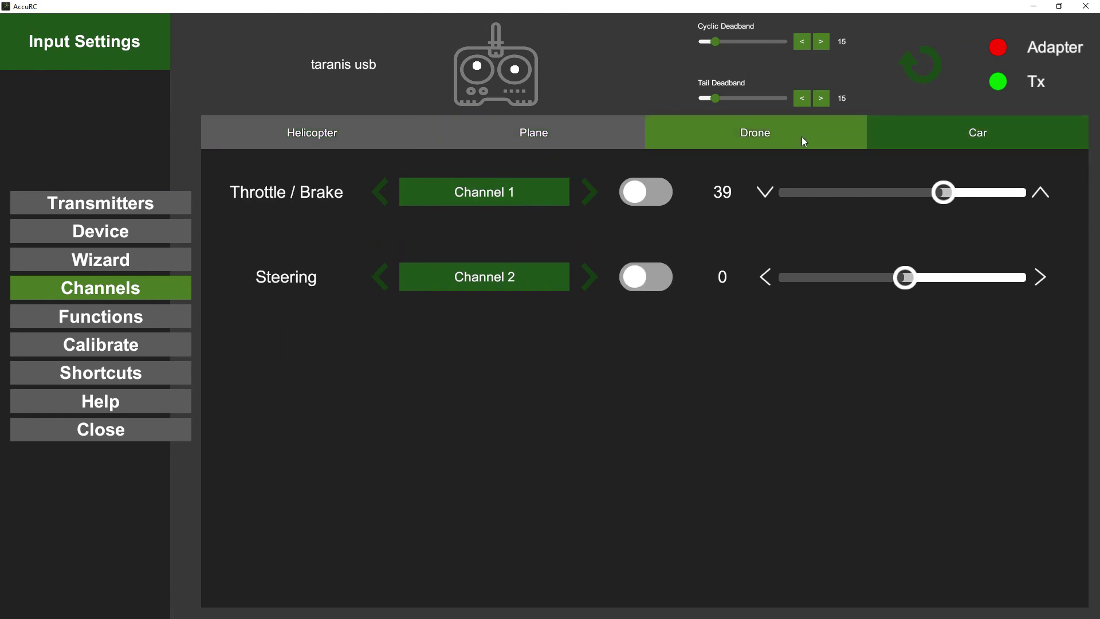
pyautogui.click(352, 134)
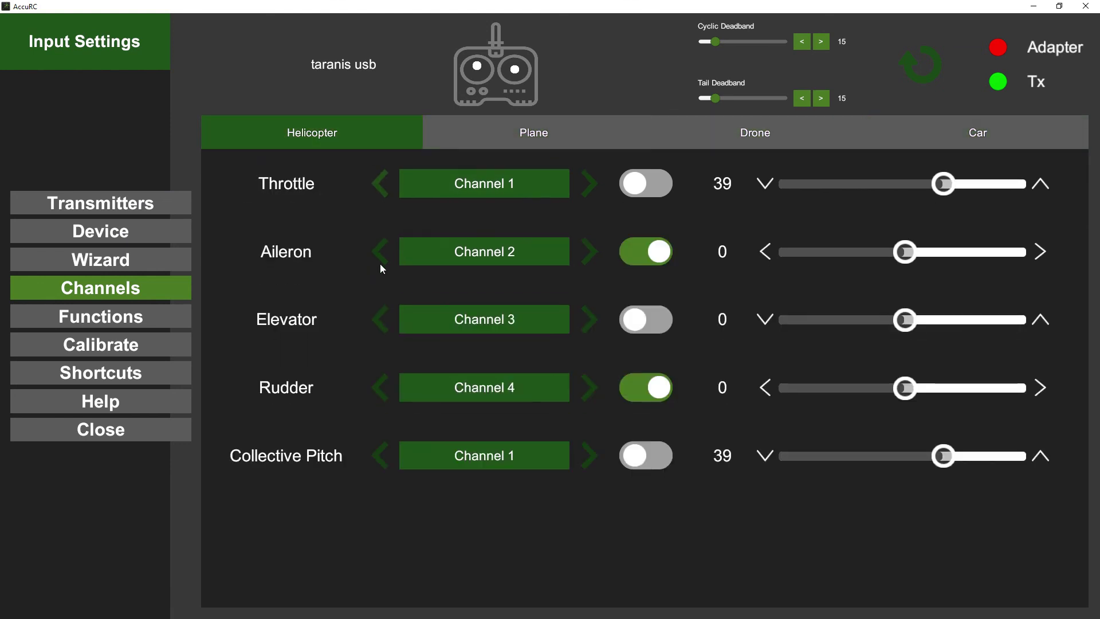